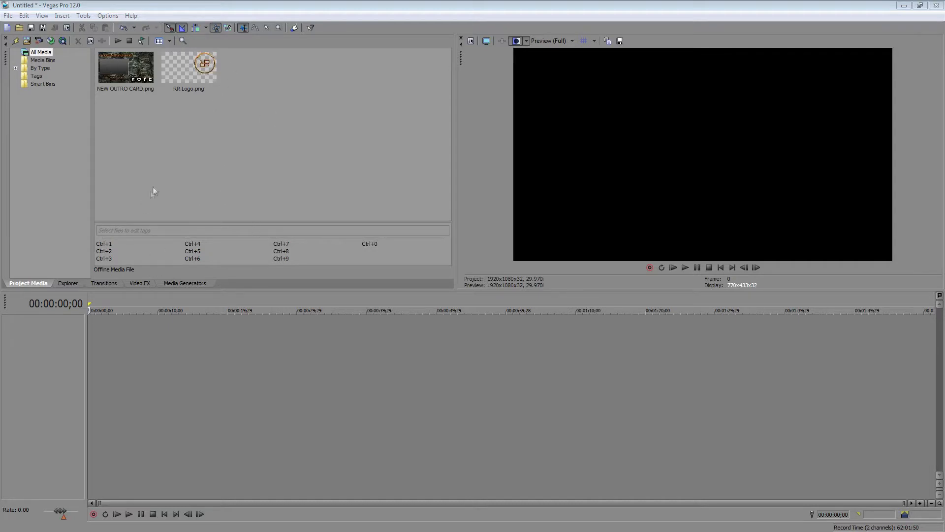
Place RR Logo.png at the start of the timeline and NEW OUTRO CARD.png on a separate track beneath it
drag(195, 70, 166, 153)
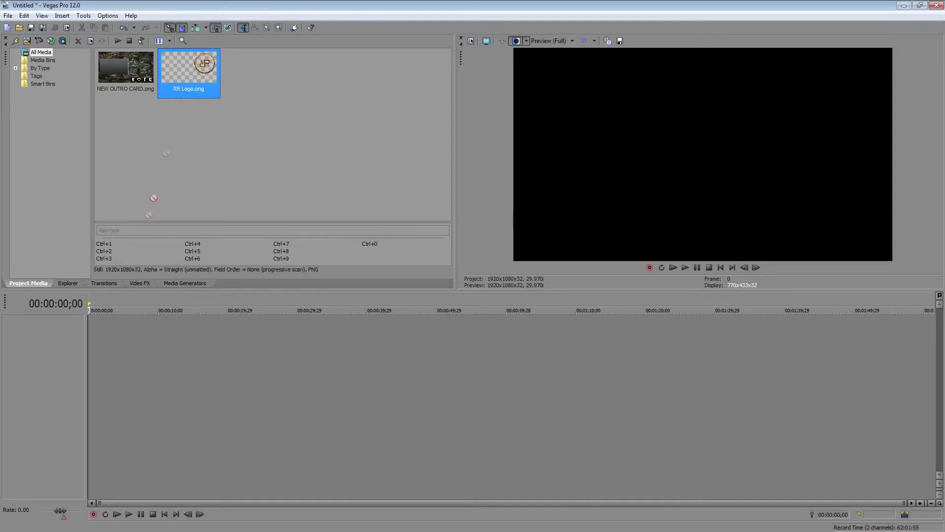
drag(83, 350, 91, 345)
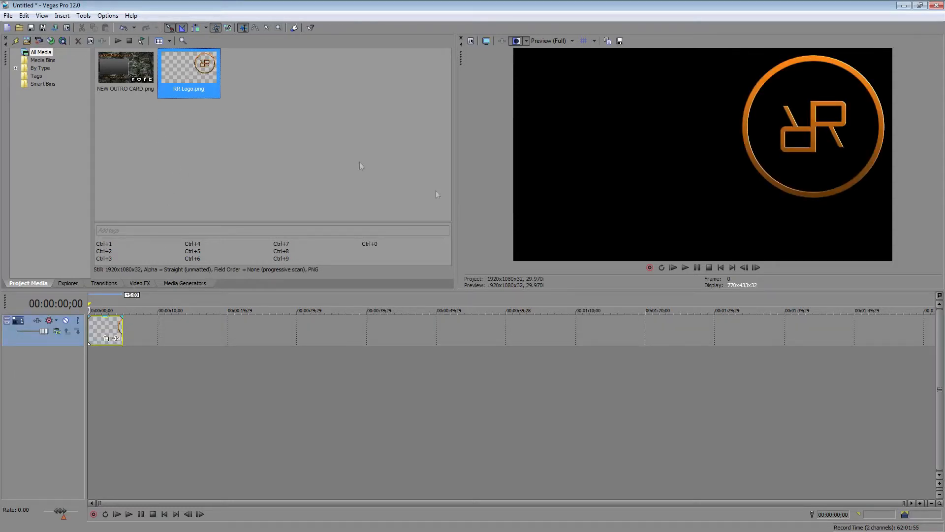
drag(119, 70, 89, 379)
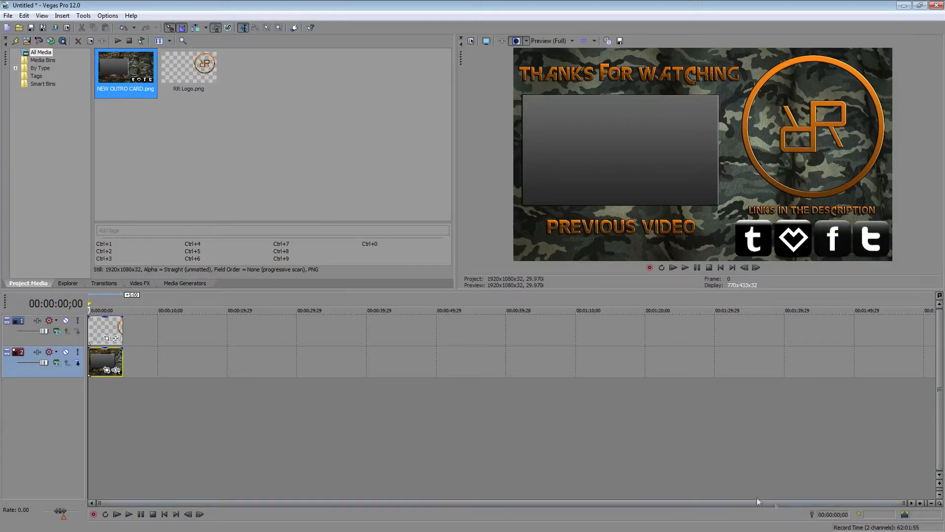
drag(904, 502, 144, 449)
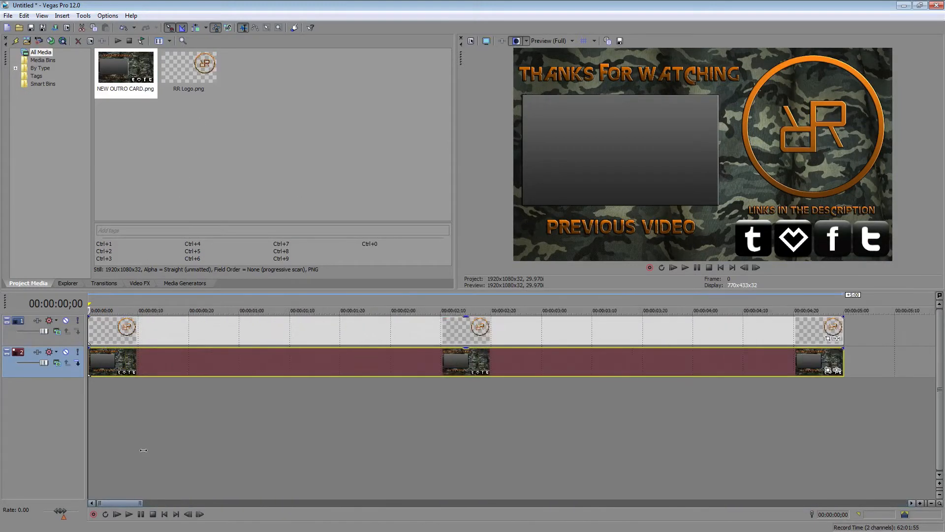
In the logo event's Pan/Crop settings, move the rotation center onto the logo's center, at about X 1,518 and Y 399
click(829, 338)
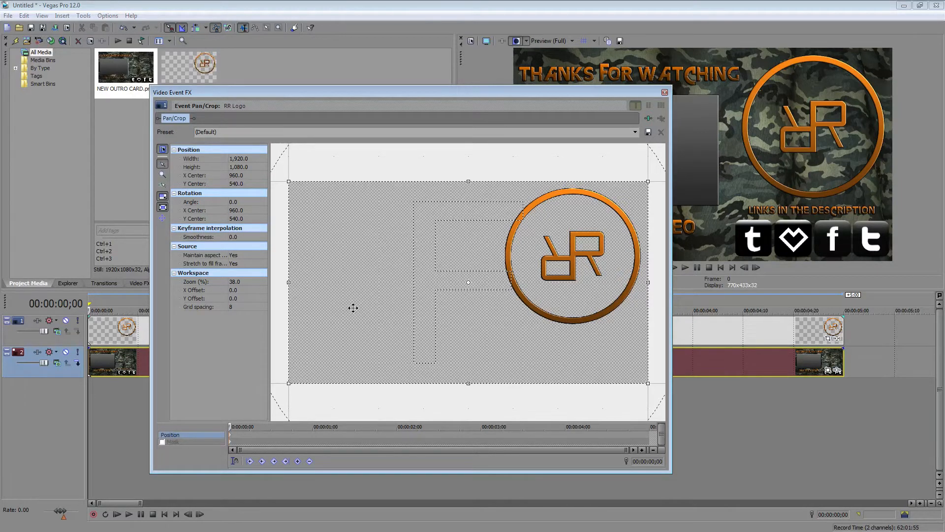
click(163, 176)
click(531, 271)
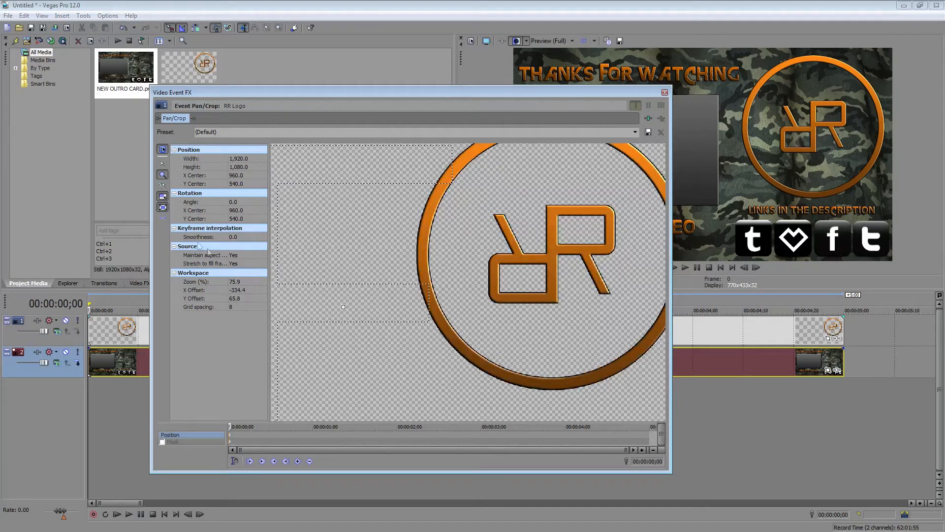
click(164, 164)
drag(344, 308, 552, 254)
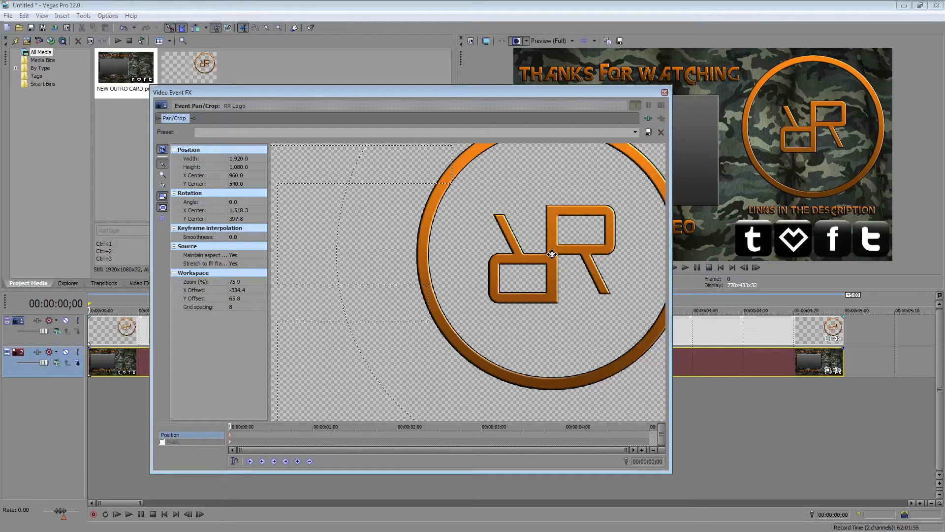
click(162, 175)
click(551, 255)
click(552, 254)
click(343, 313)
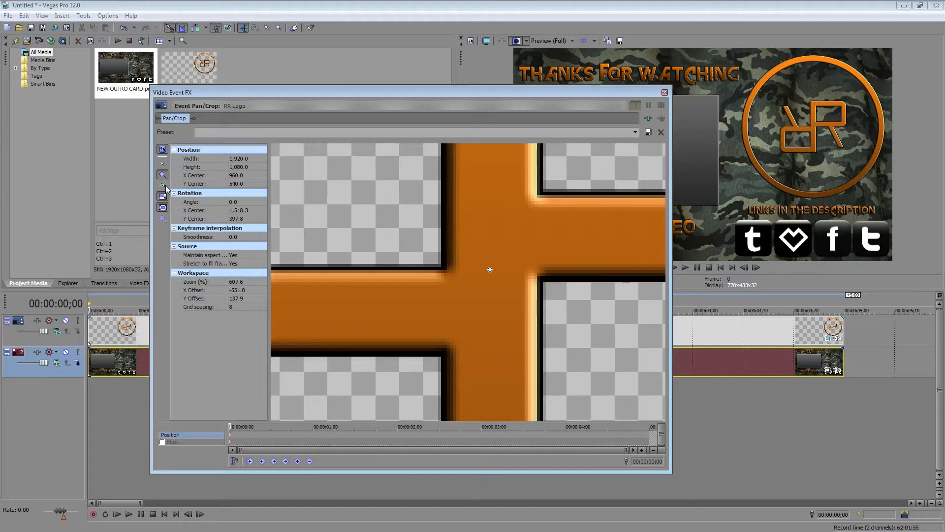
click(162, 163)
Set the logo's rotation angle to -360 at the 5-second mark and play back the spin
click(234, 201)
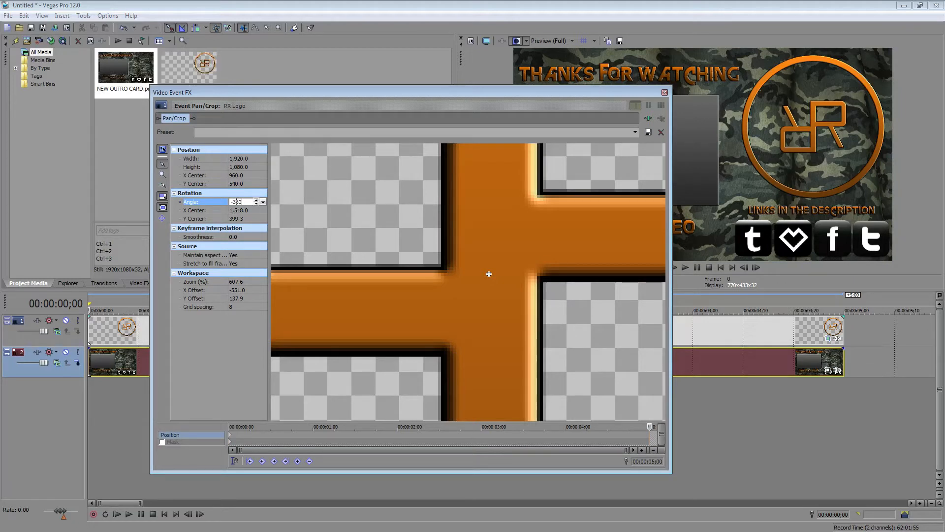
key(Return)
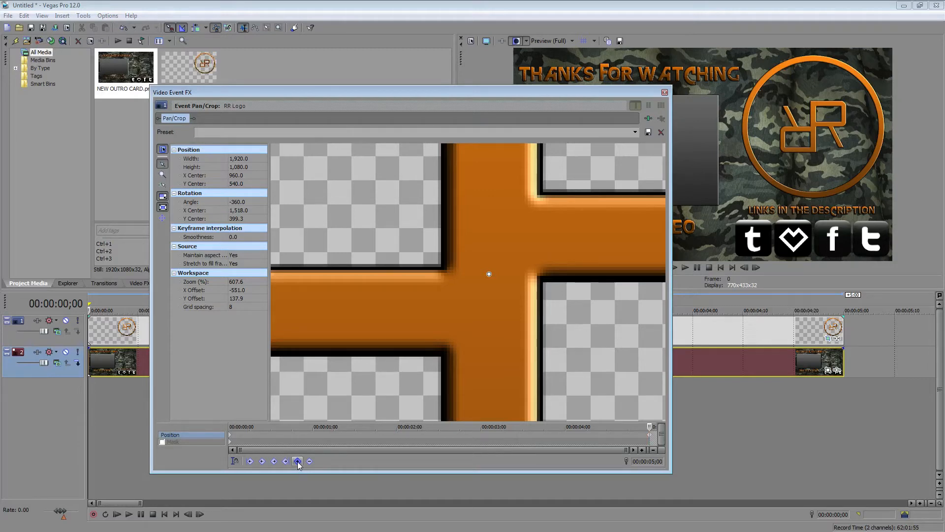
click(665, 93)
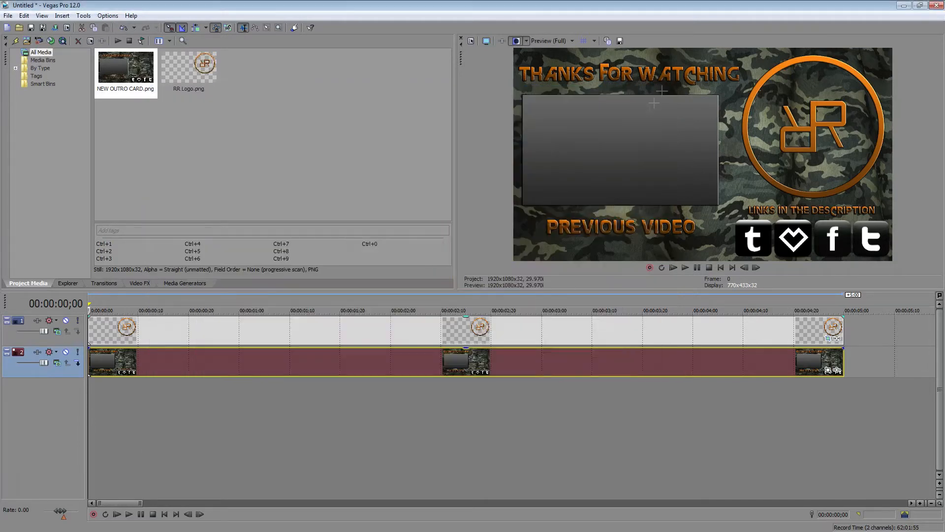
click(685, 268)
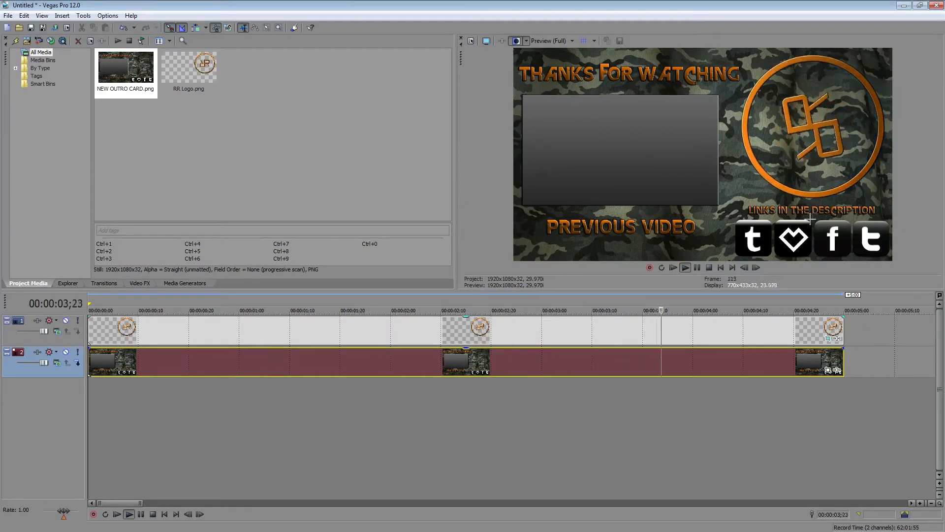
click(708, 267)
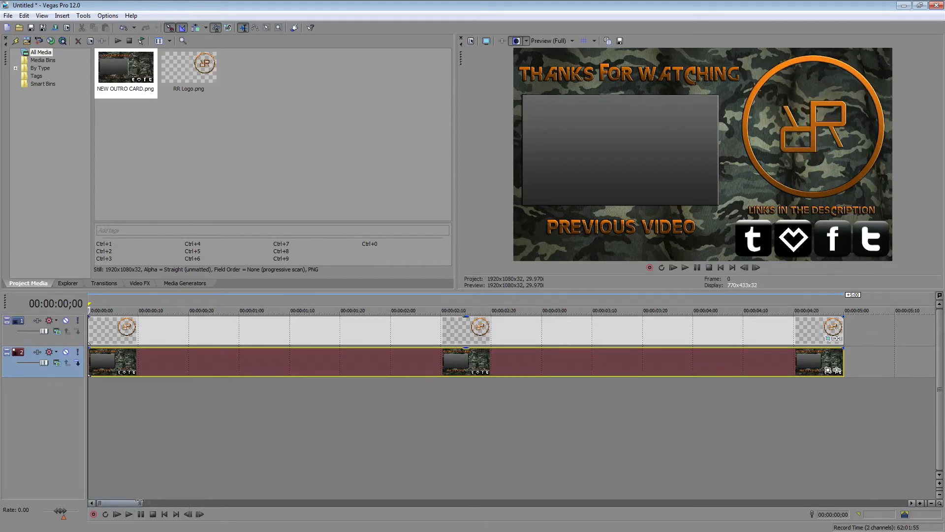
Copy the rotating logo event and paste eleven copies end to end from the 5-second mark
drag(139, 503, 449, 503)
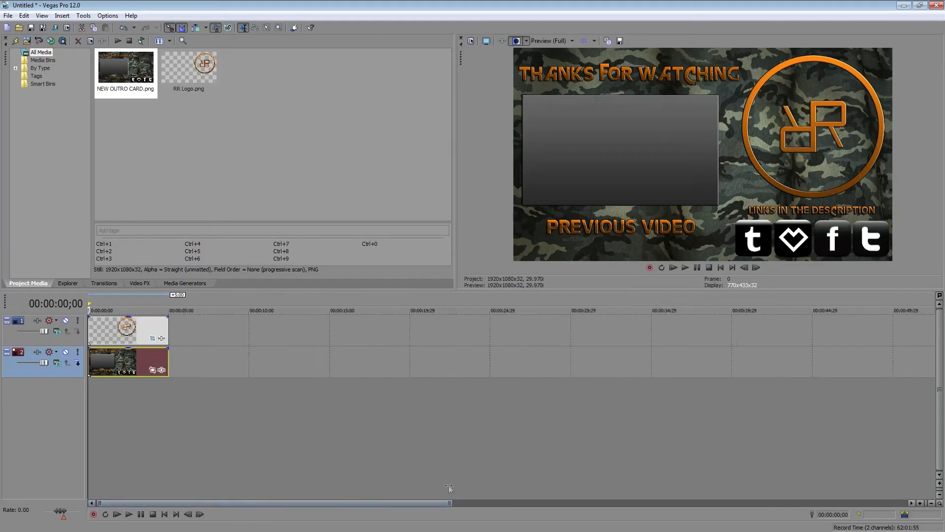
click(137, 328)
right_click(142, 328)
click(168, 324)
drag(450, 502, 527, 503)
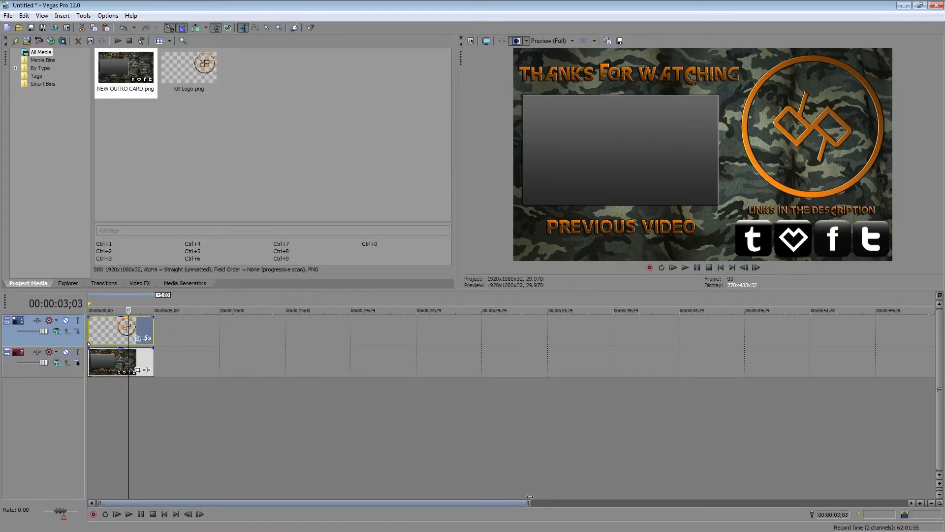
click(153, 336)
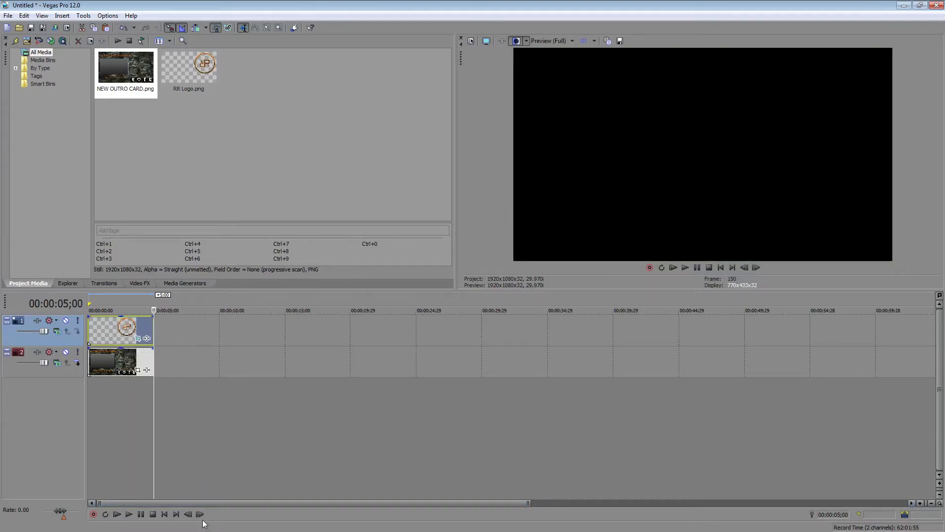
key(ctrl+v)
key(ctrl+v)
key(ctrl+v)
key(ctrl+v)
key(ctrl+v)
key(ctrl+v)
key(ctrl+v)
key(ctrl+v)
key(ctrl+v)
key(ctrl+v)
key(ctrl+v)
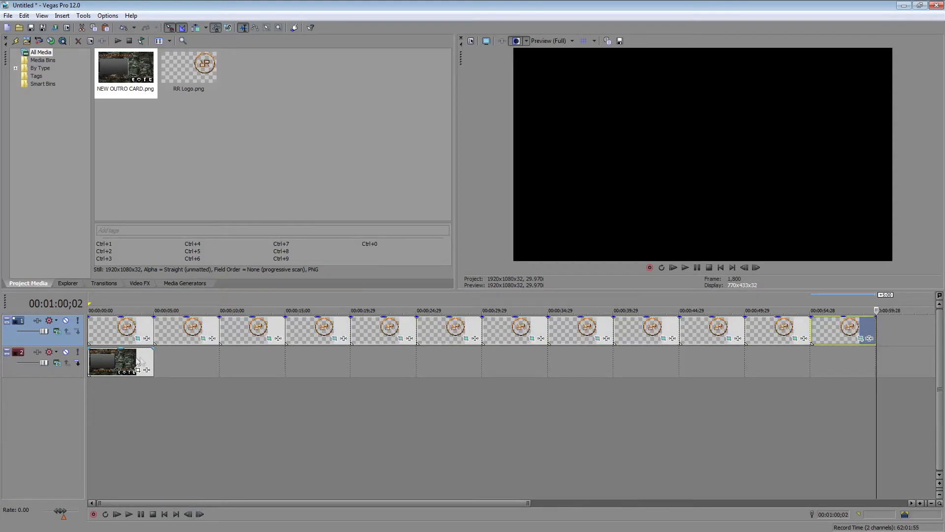
Extend the outro card event to the end of the last logo copy and play back the result
drag(156, 363, 875, 325)
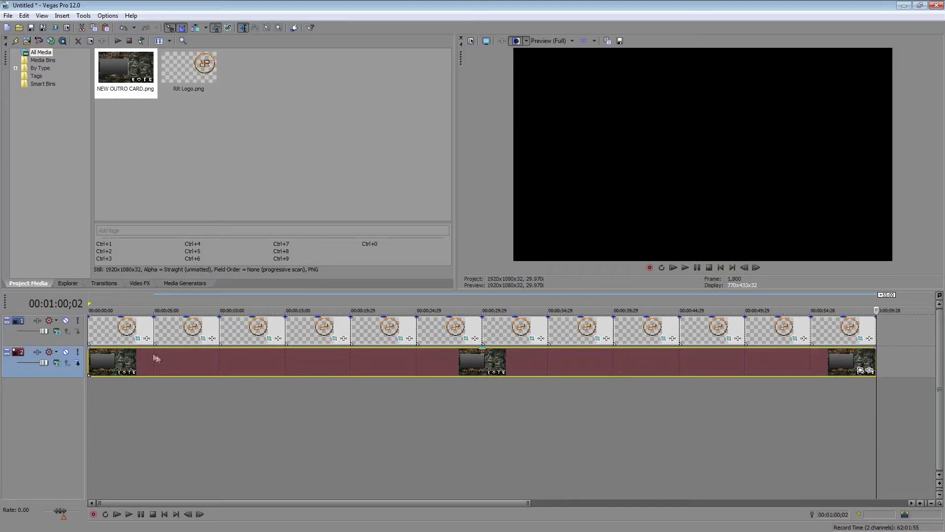
click(128, 360)
click(686, 268)
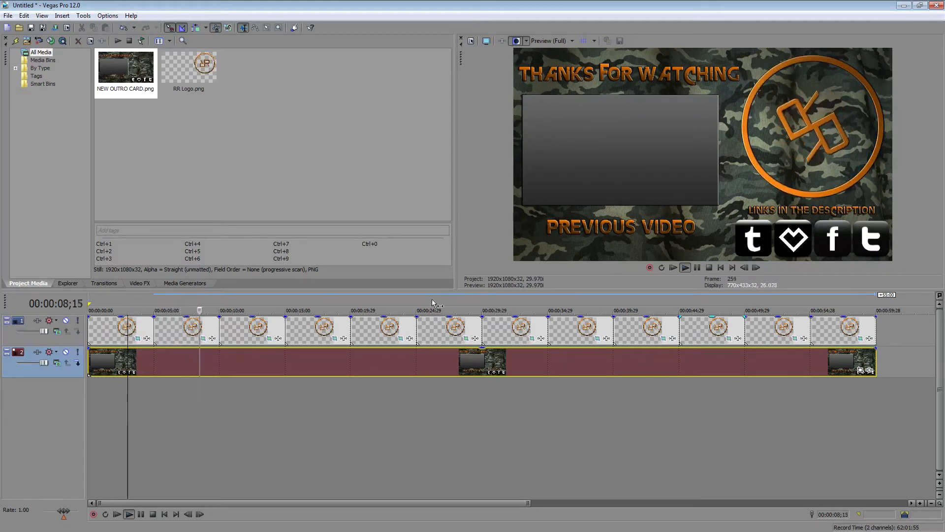
click(710, 268)
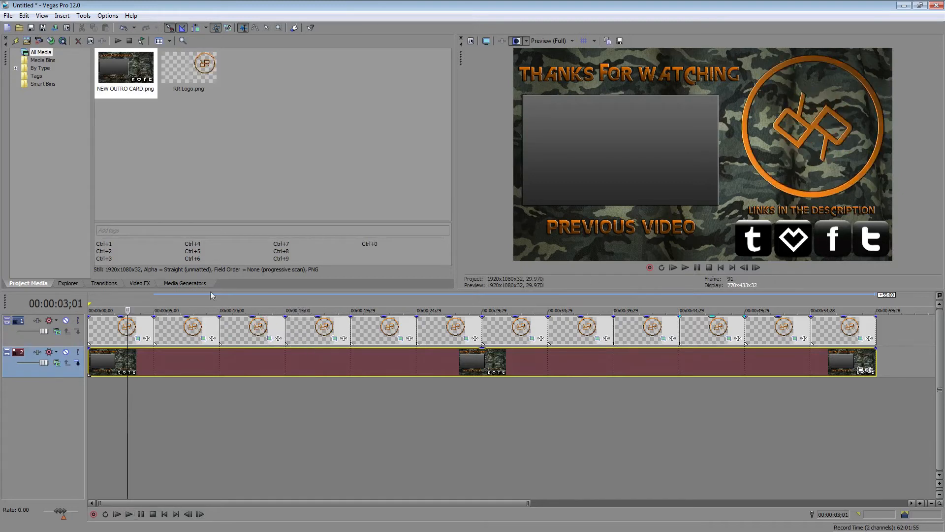
Examine the start and end frames of the first logo event to compare the logo's position across the loop
click(90, 332)
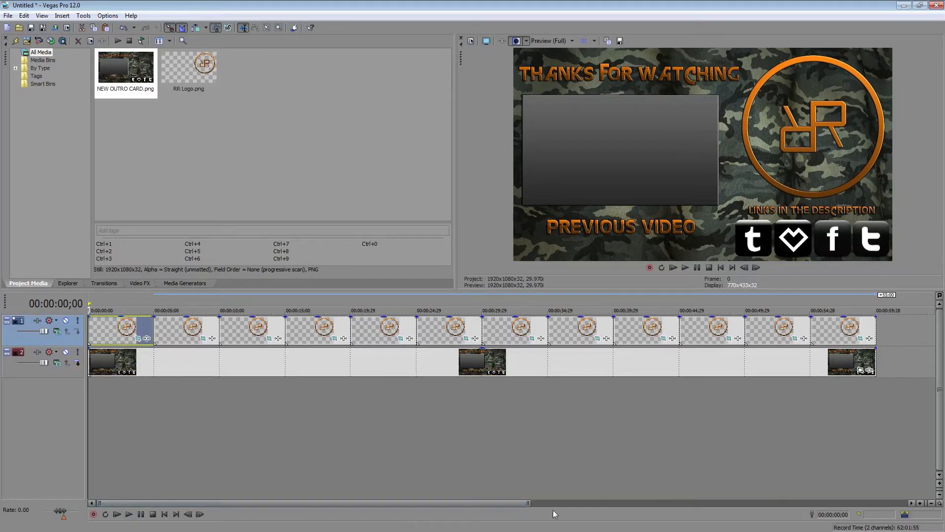
drag(274, 503, 486, 508)
drag(574, 503, 336, 504)
drag(527, 504, 154, 451)
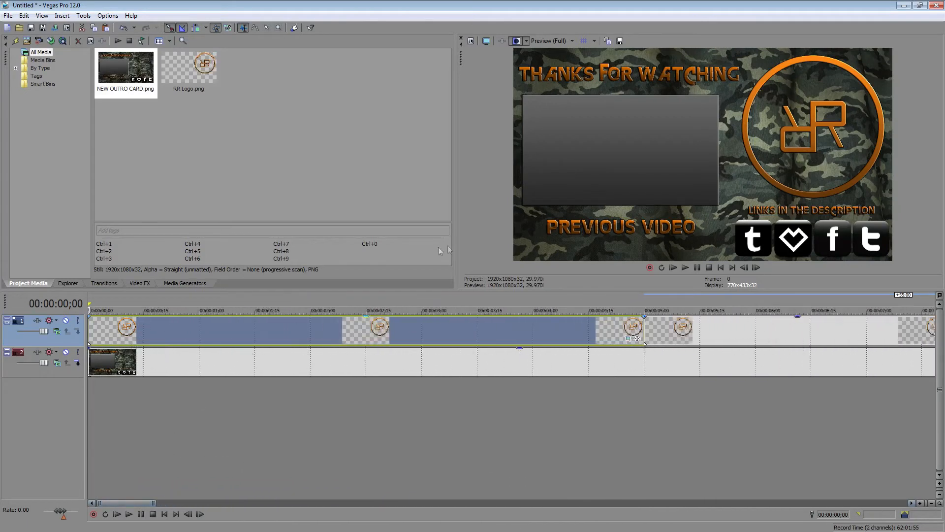
click(642, 331)
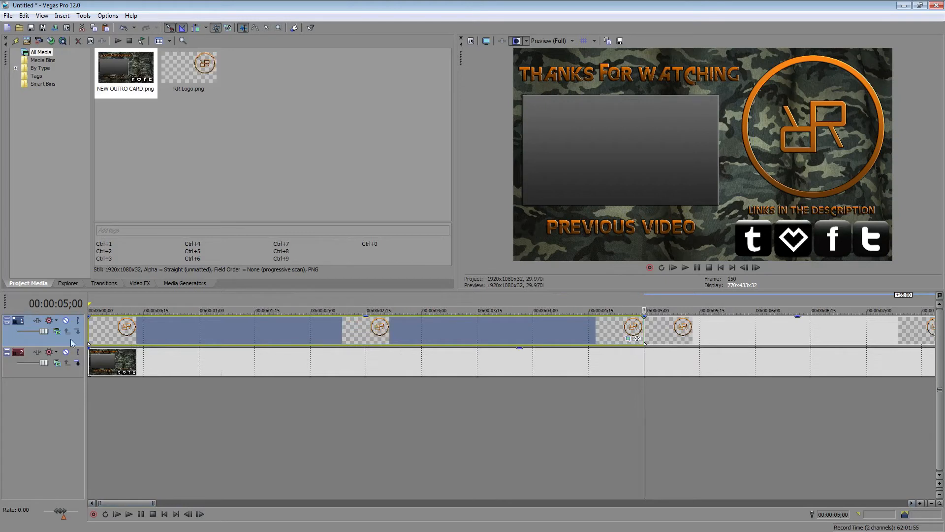
click(92, 332)
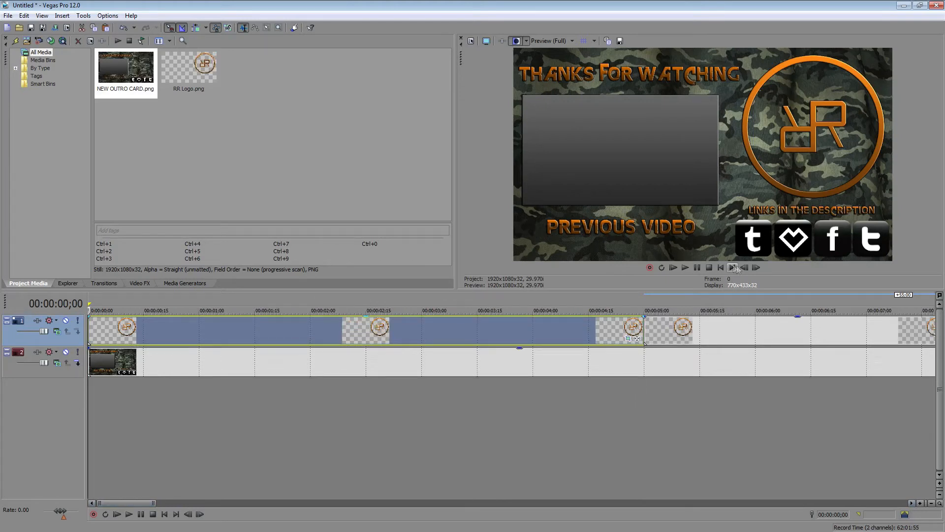
click(758, 269)
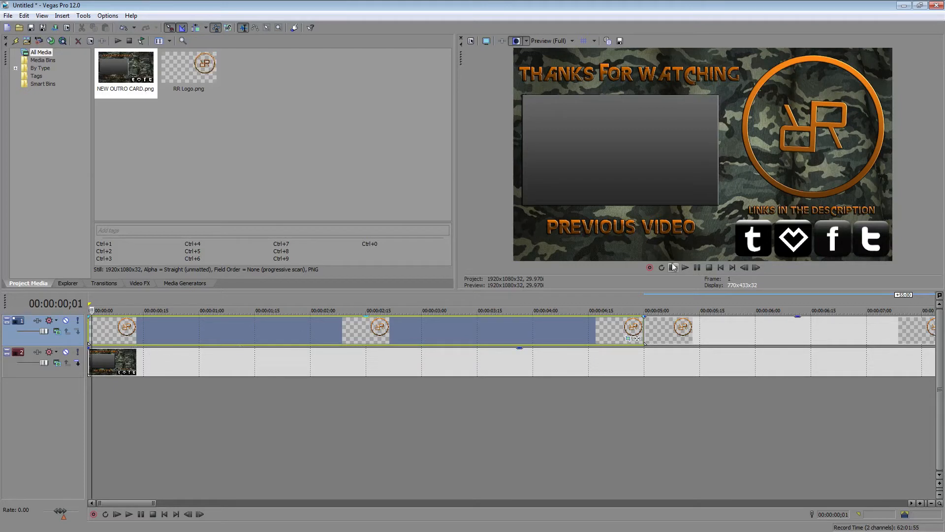
click(757, 268)
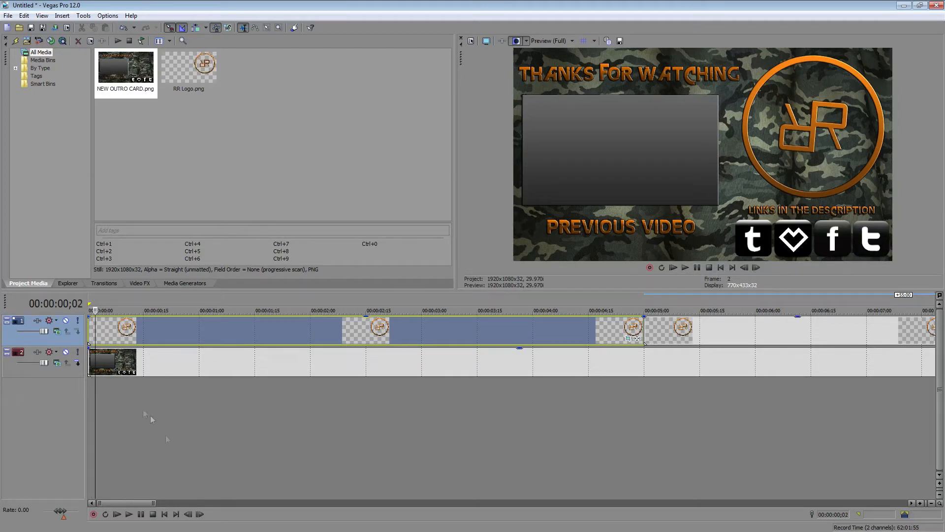
click(89, 326)
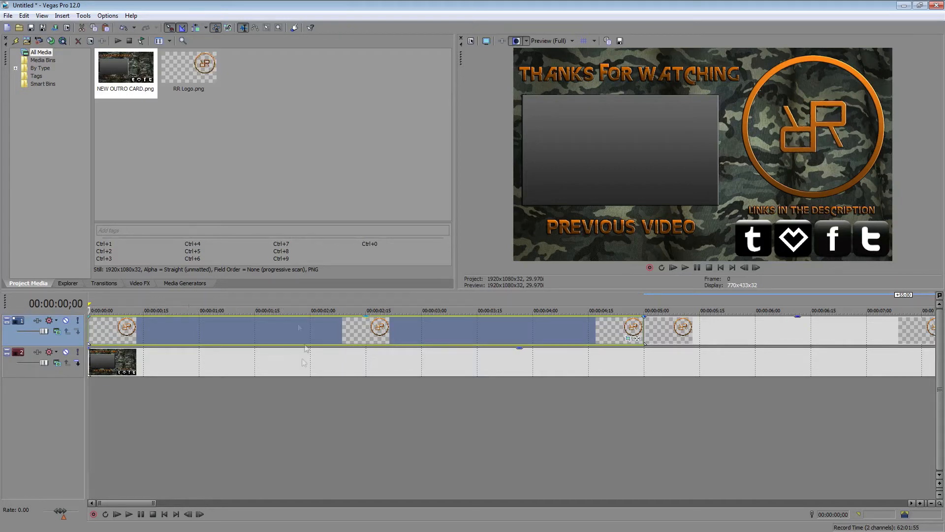
drag(154, 502, 575, 484)
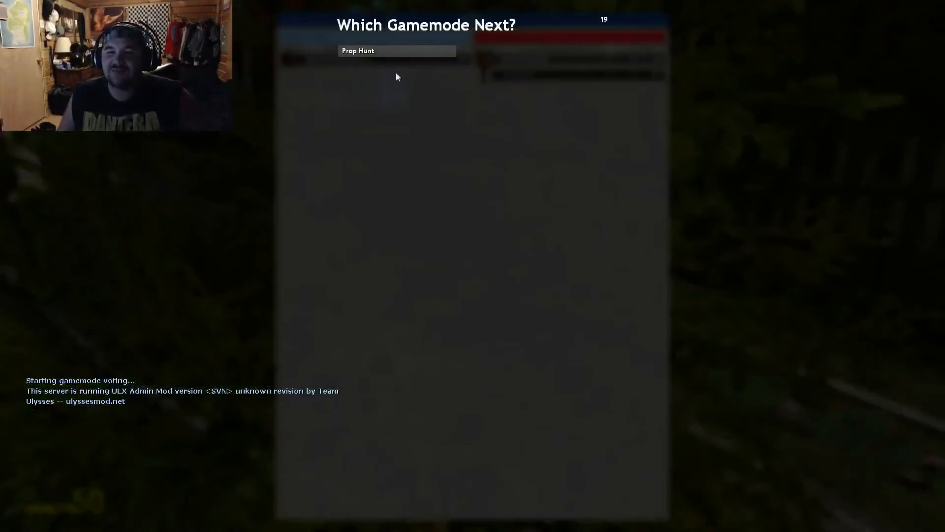
click(394, 52)
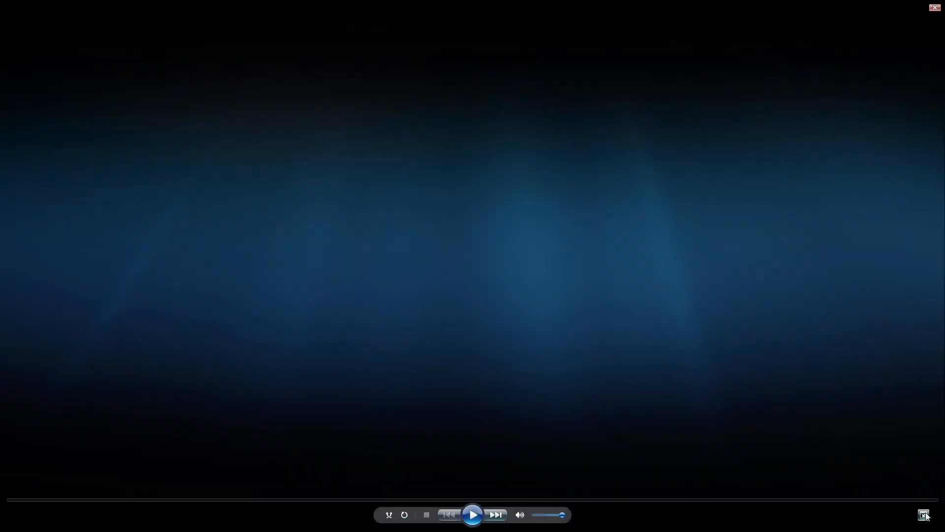
Leave full-screen playback and close the media player to return to the Vegas Pro project
click(923, 515)
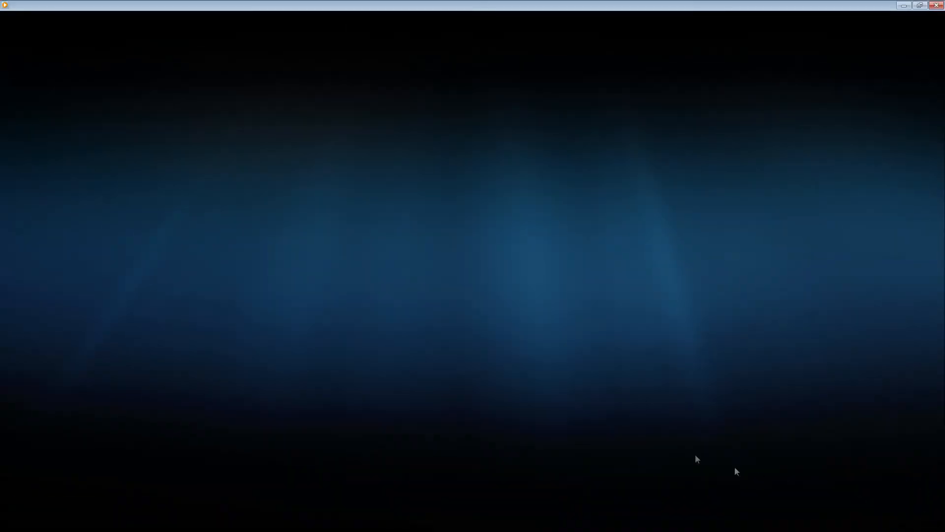
click(937, 5)
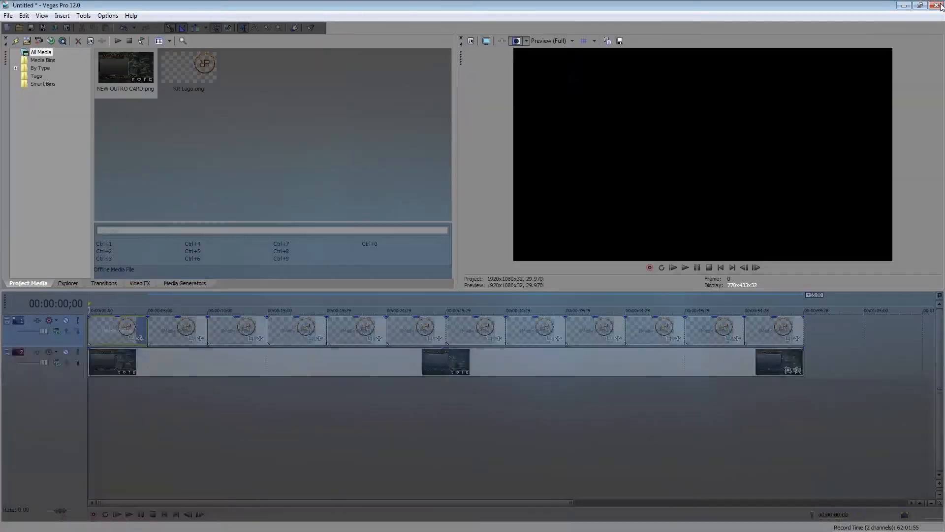